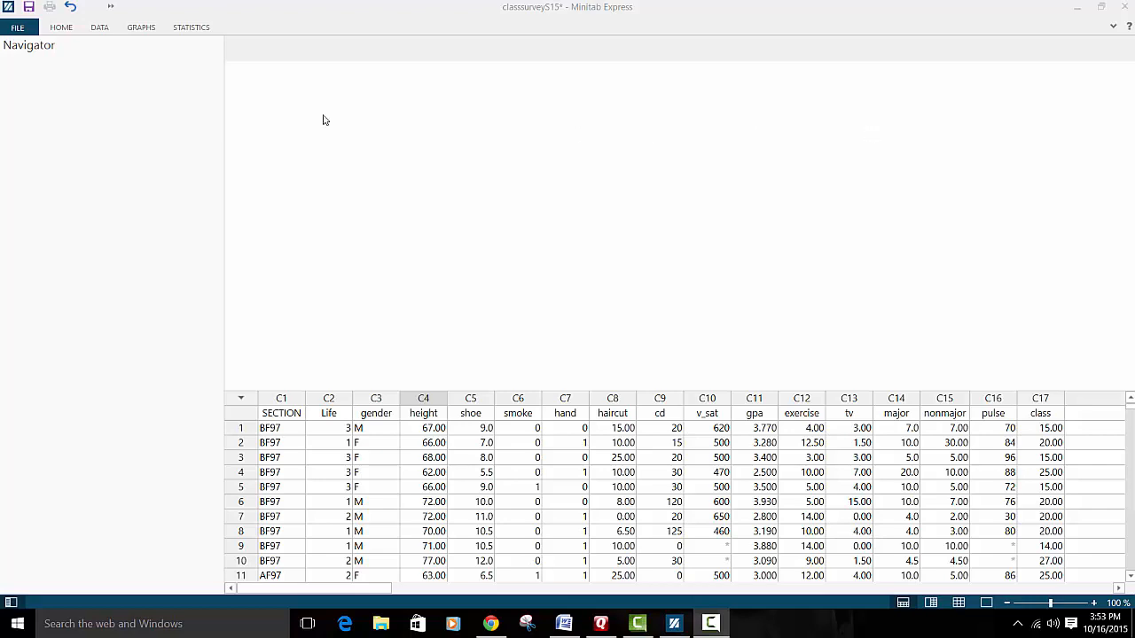
Compute descriptive statistics for the height variable, leaving SE of mean out of the default statistics.
left_click(194, 30)
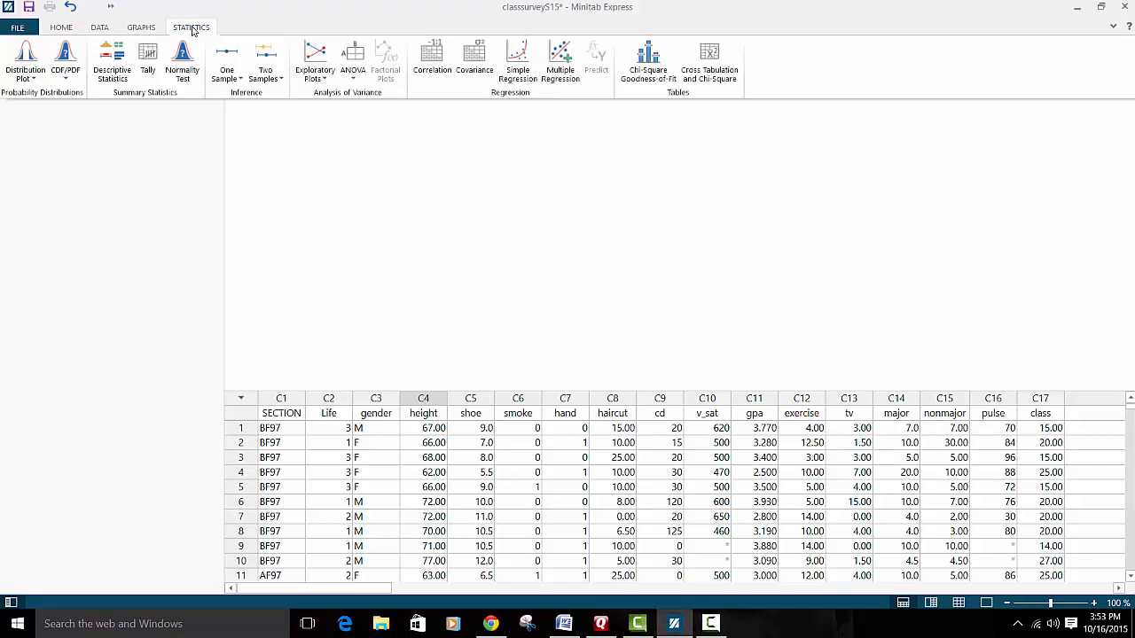
left_click(102, 81)
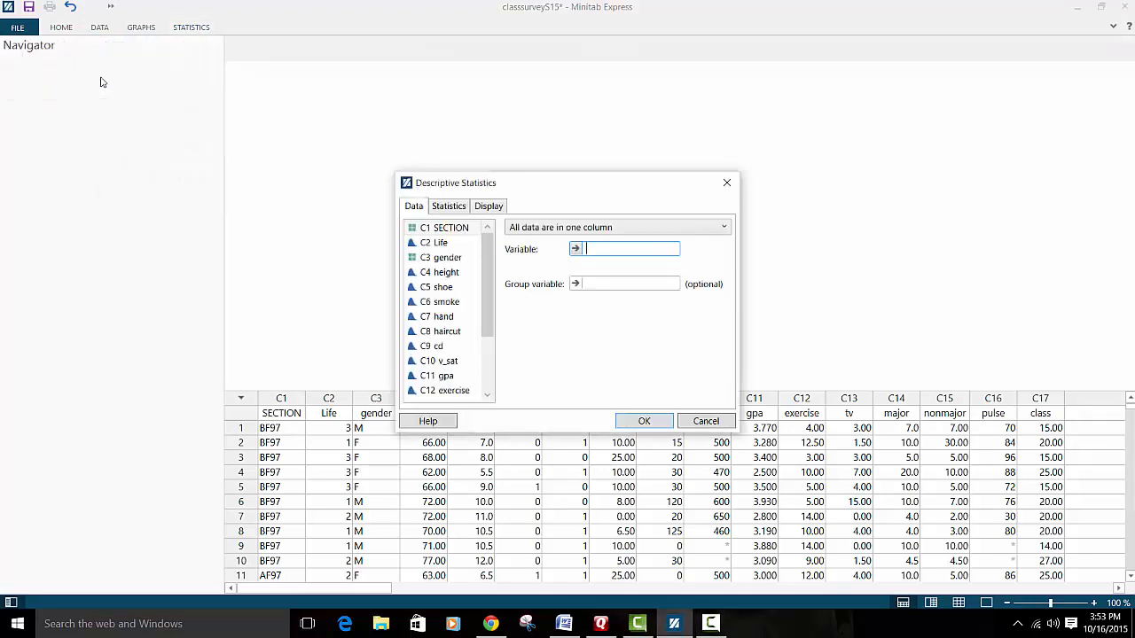
left_click(455, 278)
double_click(455, 278)
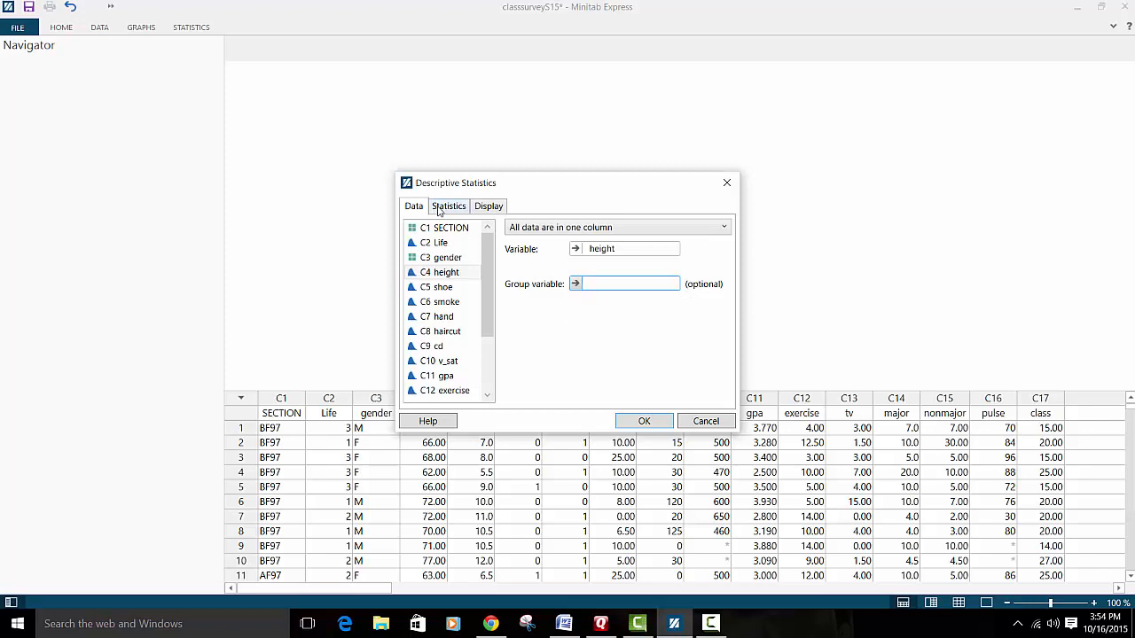
left_click(442, 209)
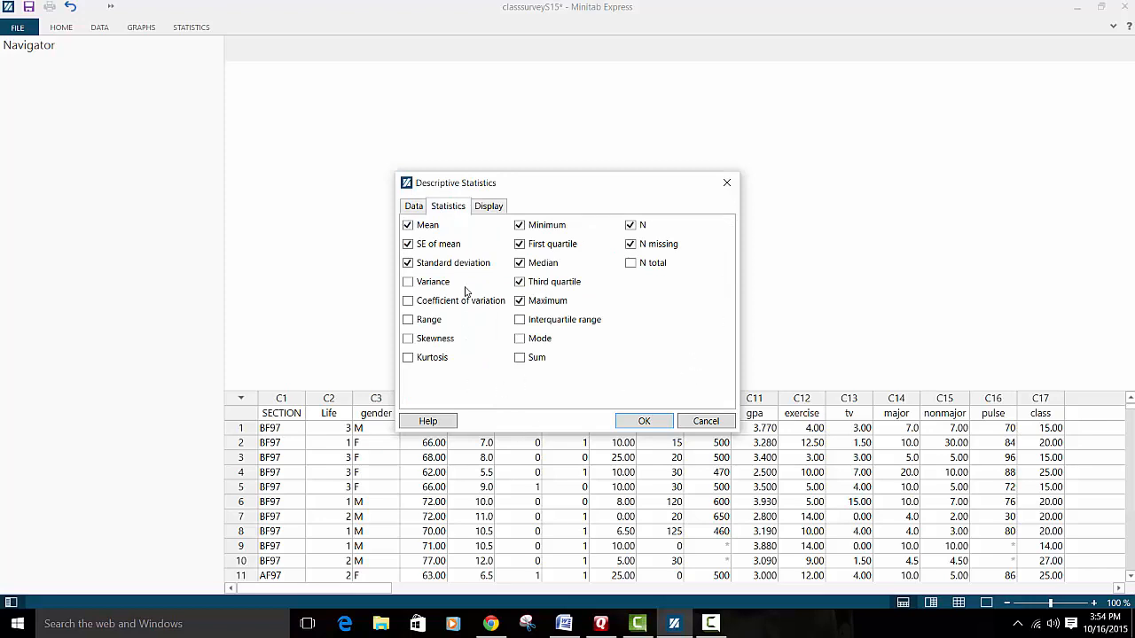
left_click(406, 248)
left_click(644, 422)
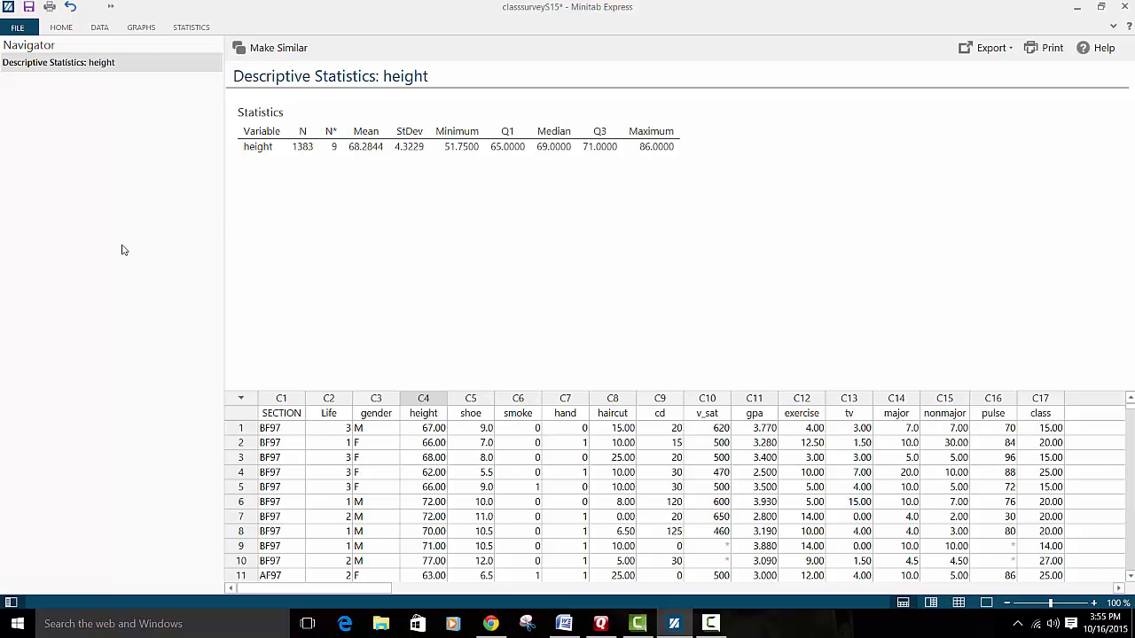
Create a simple single-variable histogram of height.
left_click(142, 27)
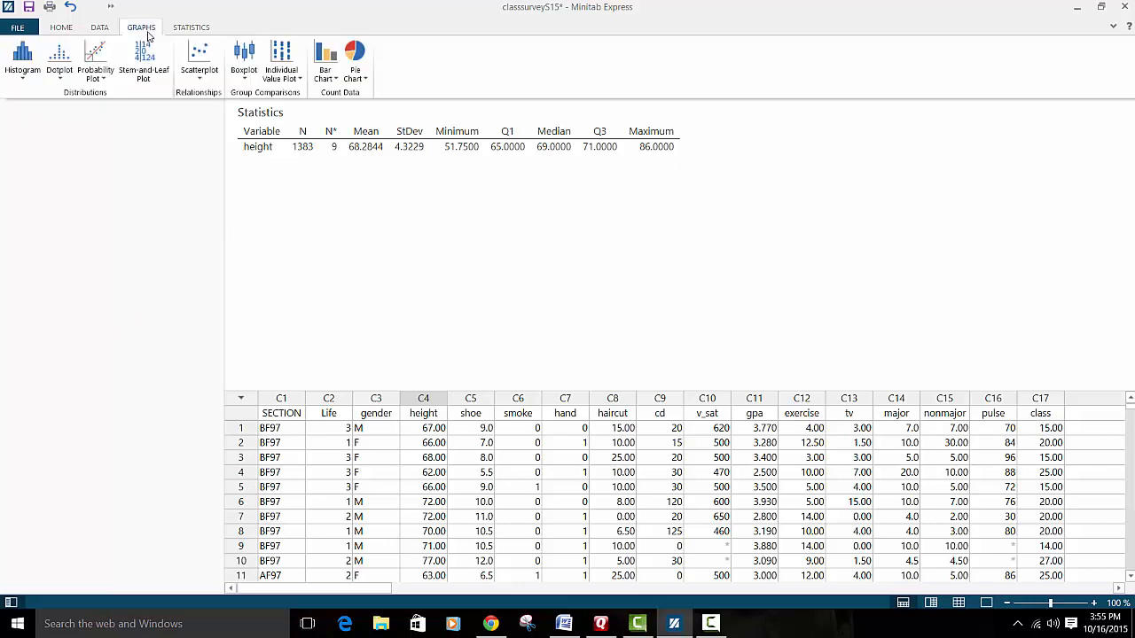
left_click(20, 68)
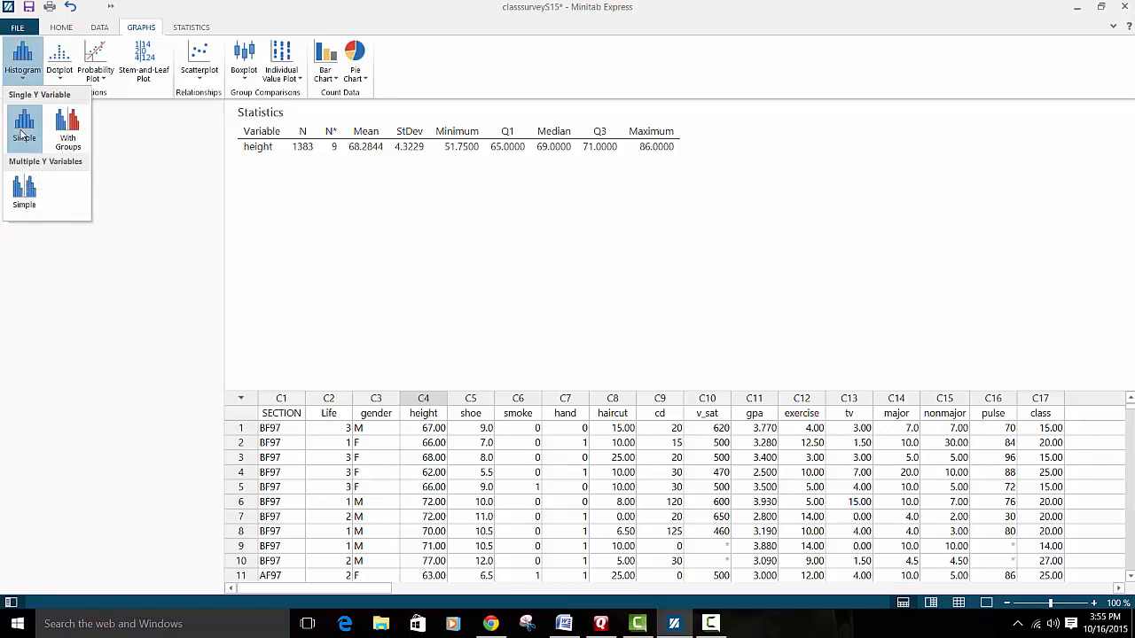
left_click(24, 133)
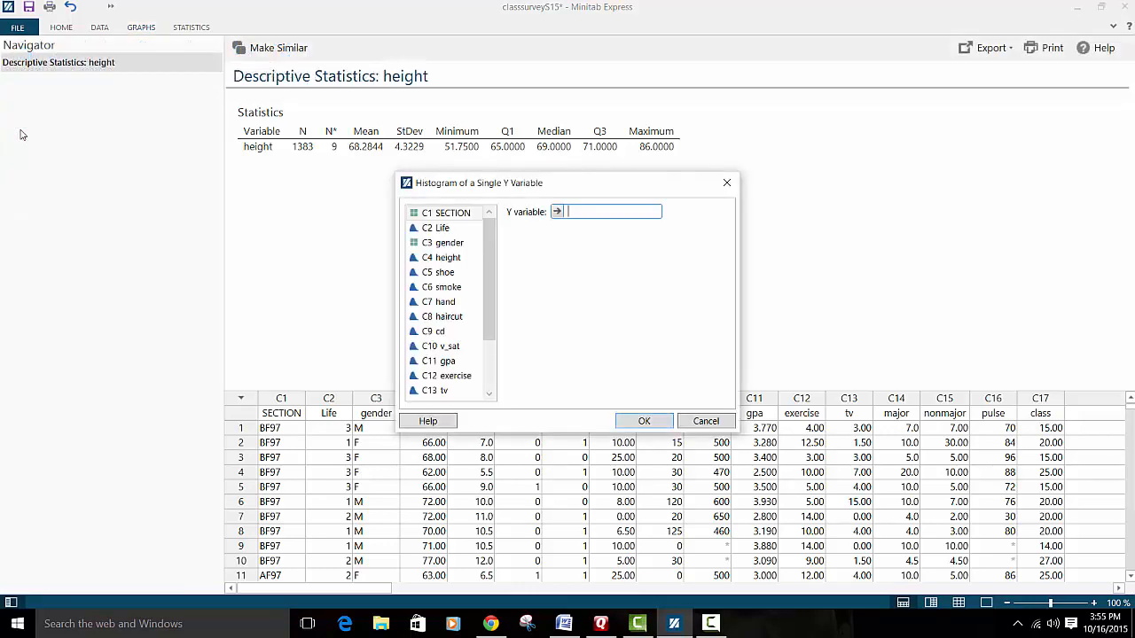
double_click(456, 258)
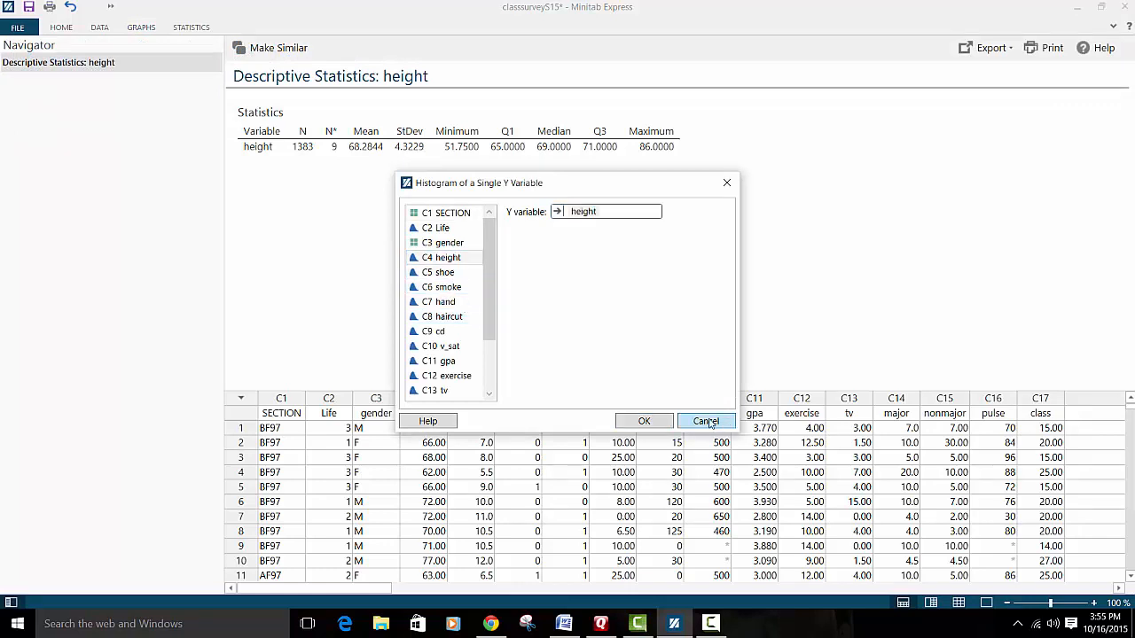
left_click(649, 423)
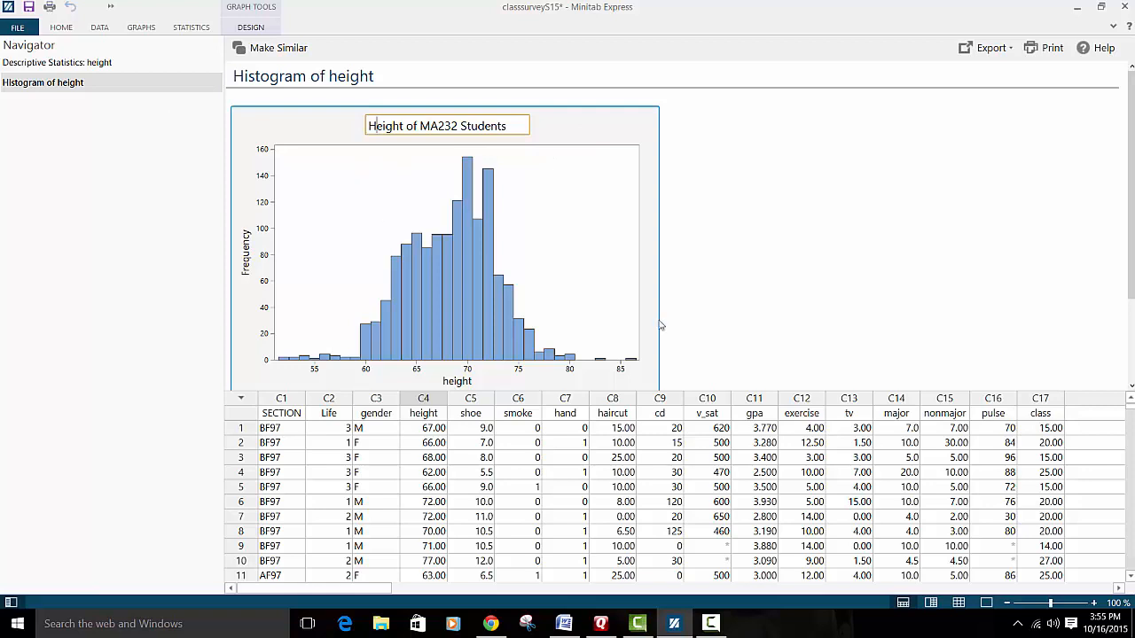
Finish retitling the histogram as "Height of MA232 Students" and copy the graph.
left_click(655, 369)
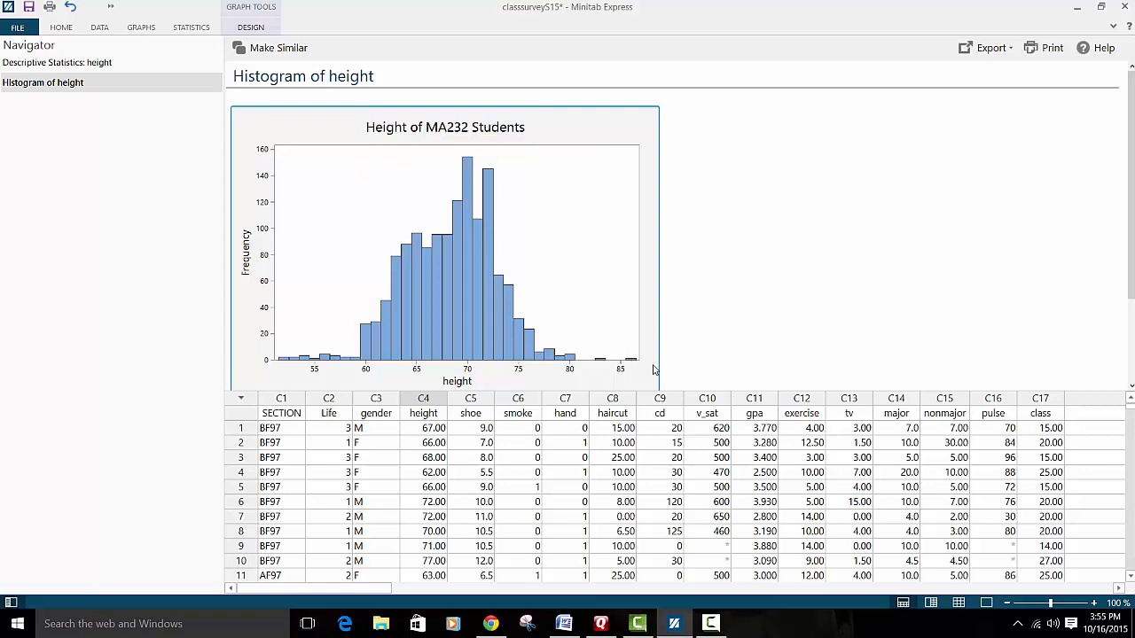
right_click(654, 369)
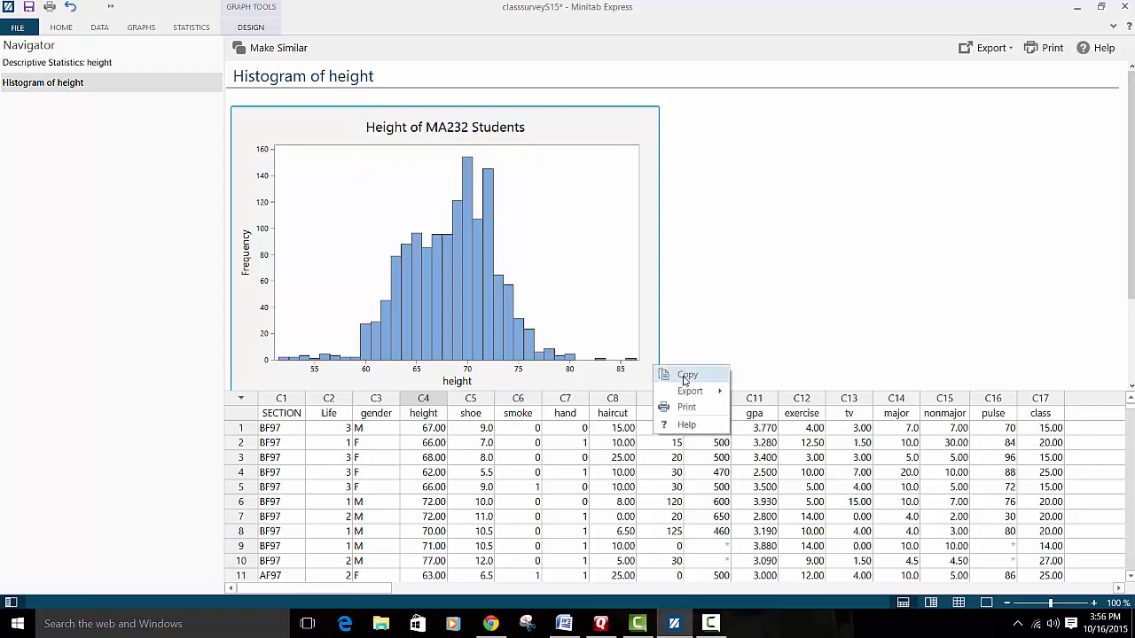
left_click(694, 383)
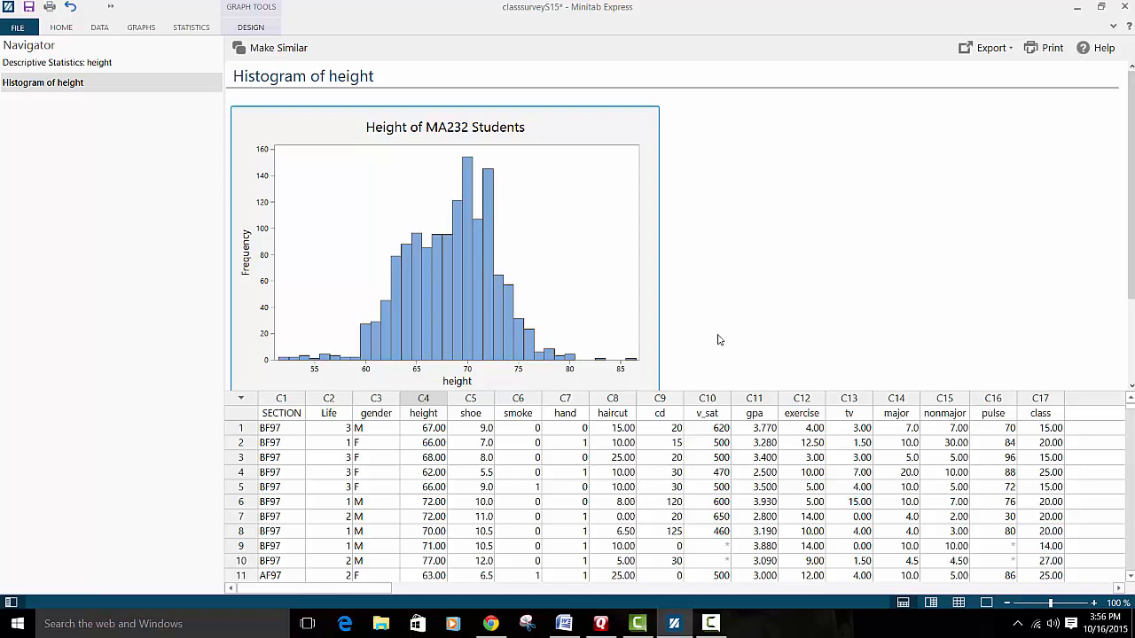
Create a single-variable boxplot of height with gender as the group variable.
left_click(135, 28)
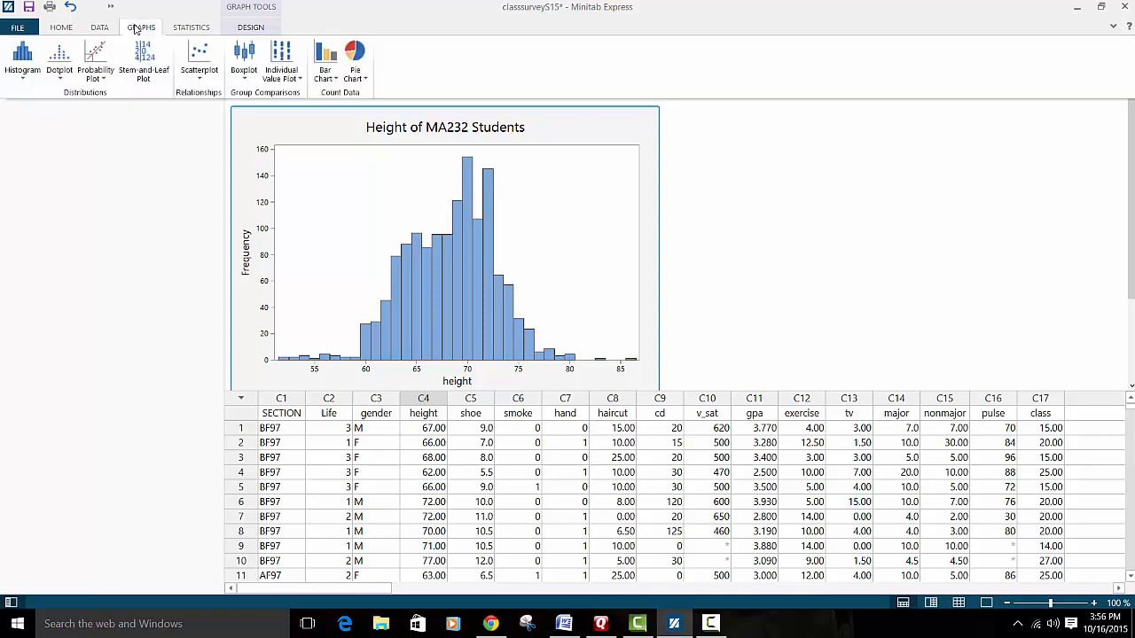
left_click(243, 69)
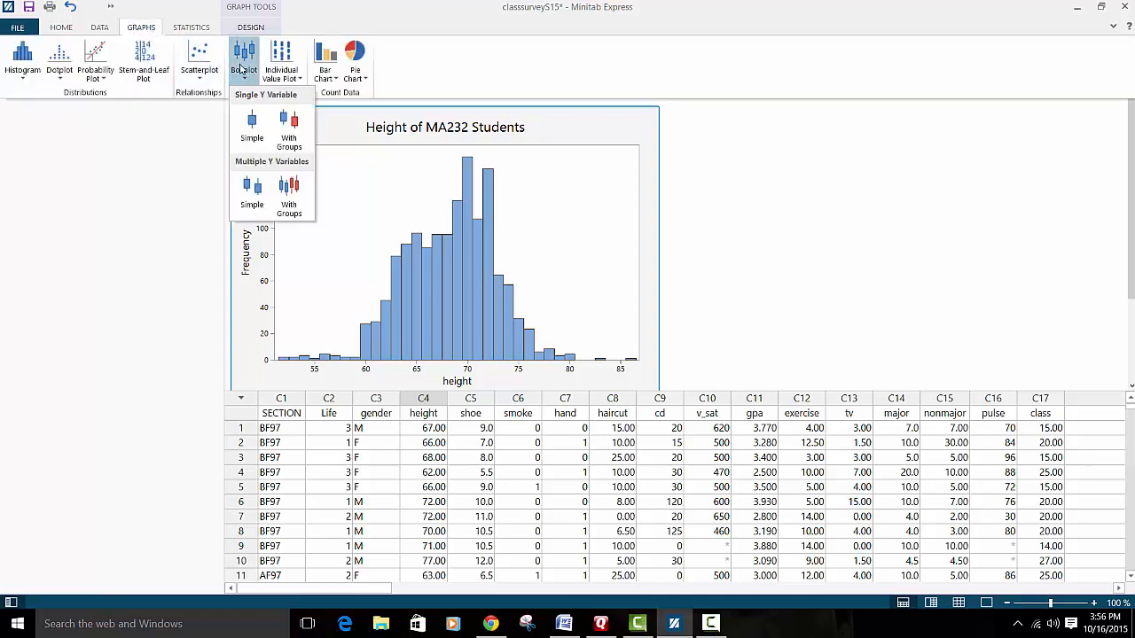
left_click(285, 123)
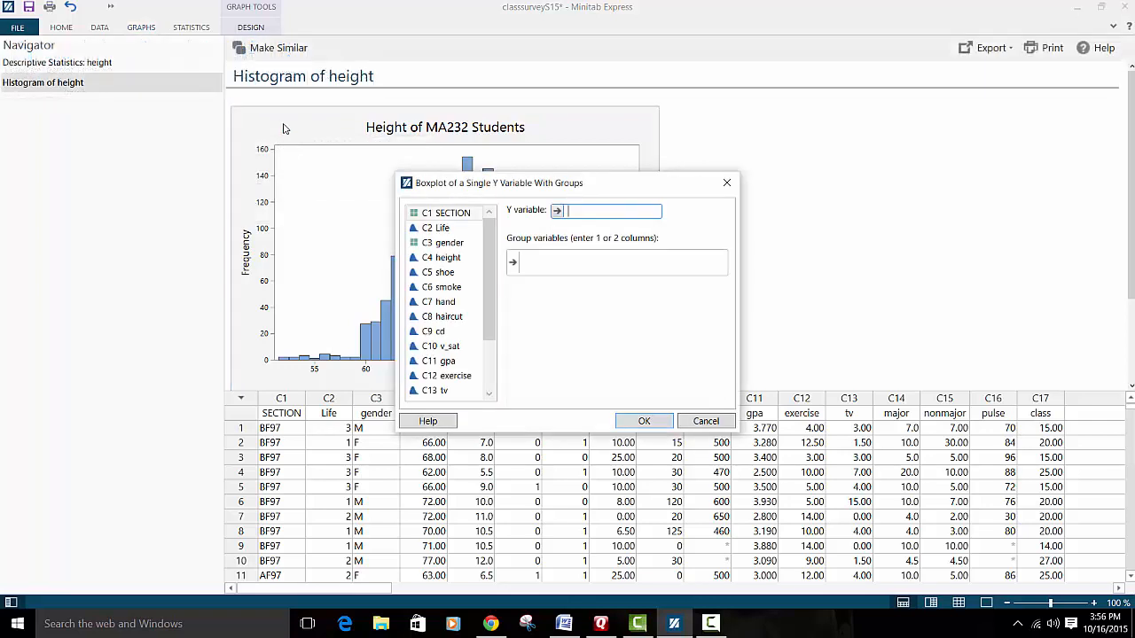
double_click(448, 257)
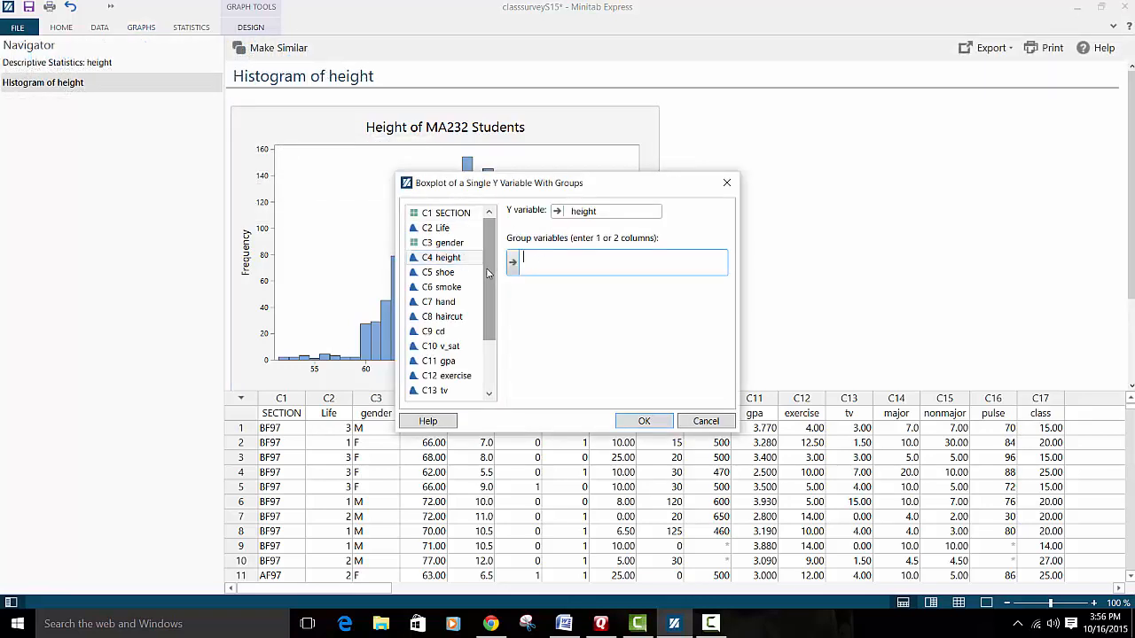
double_click(446, 243)
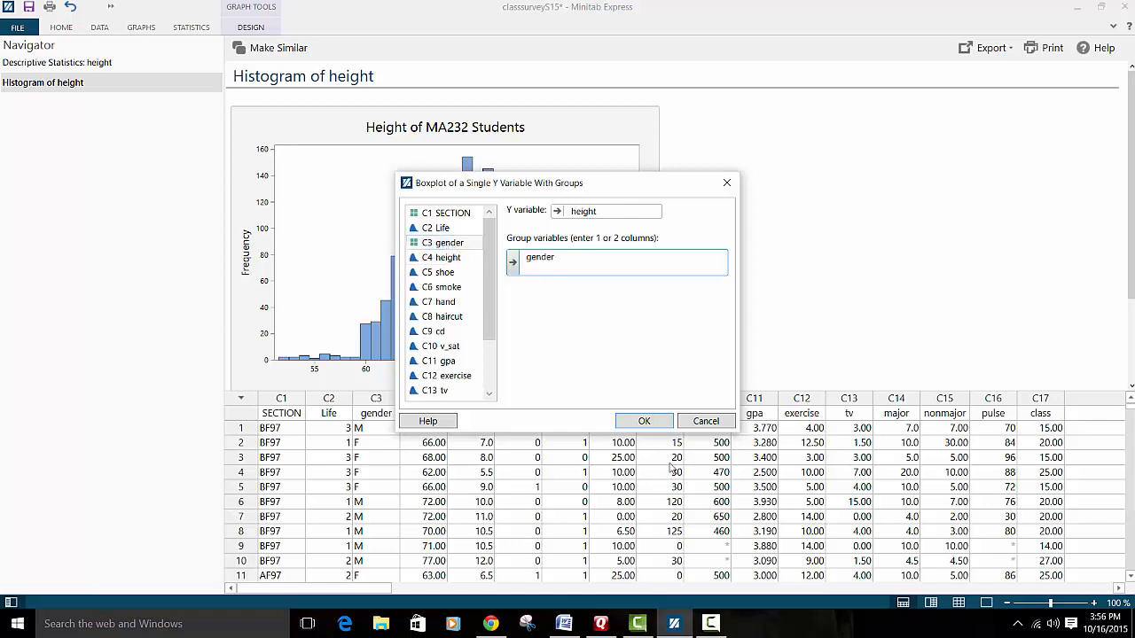
left_click(632, 423)
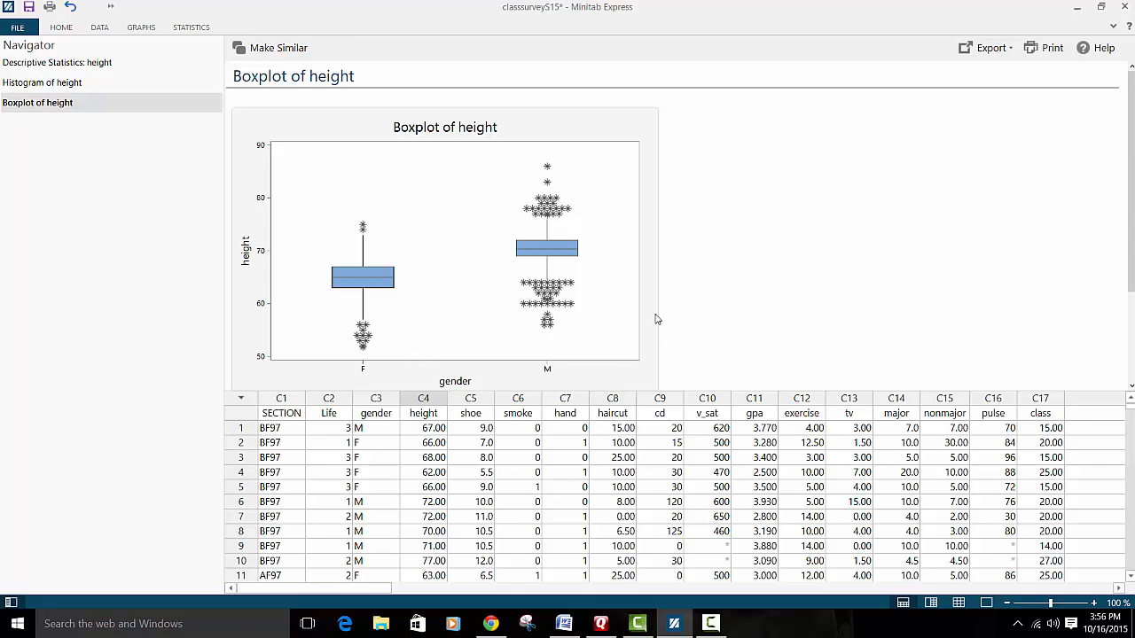
Create a simple bar chart of counts of unique values for gender and look over its F and M bars.
left_click(140, 27)
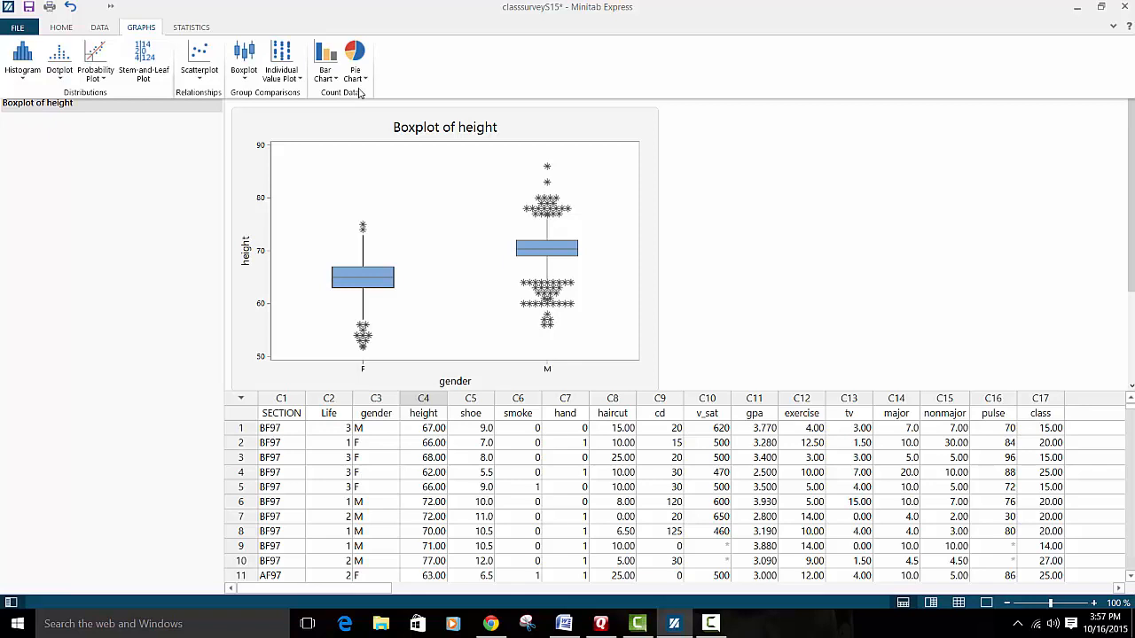
left_click(325, 74)
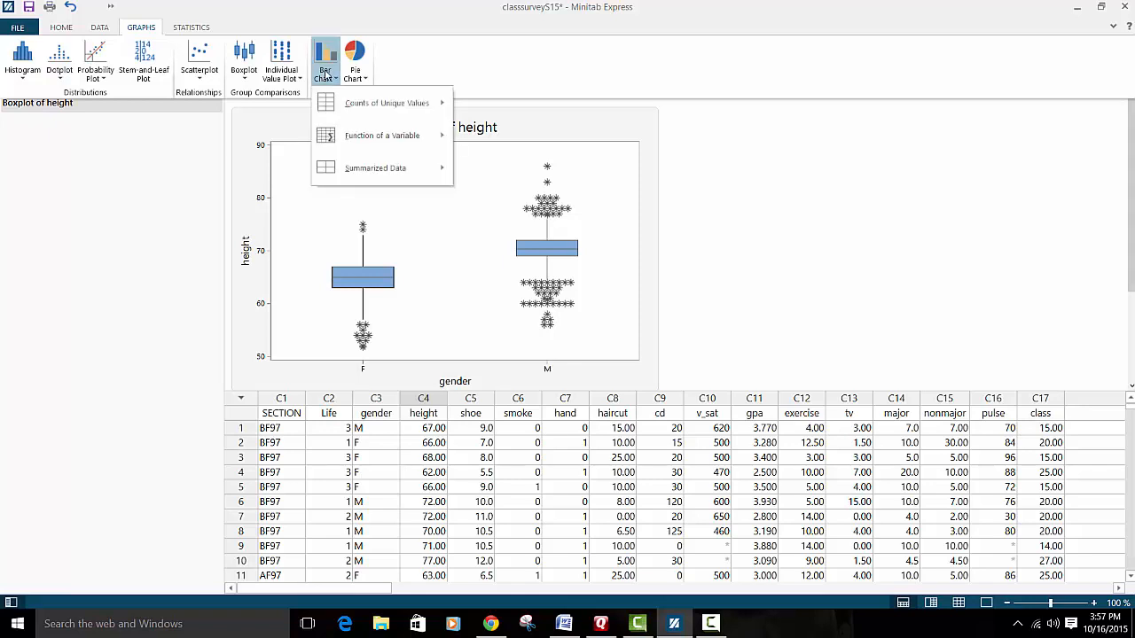
left_click(137, 27)
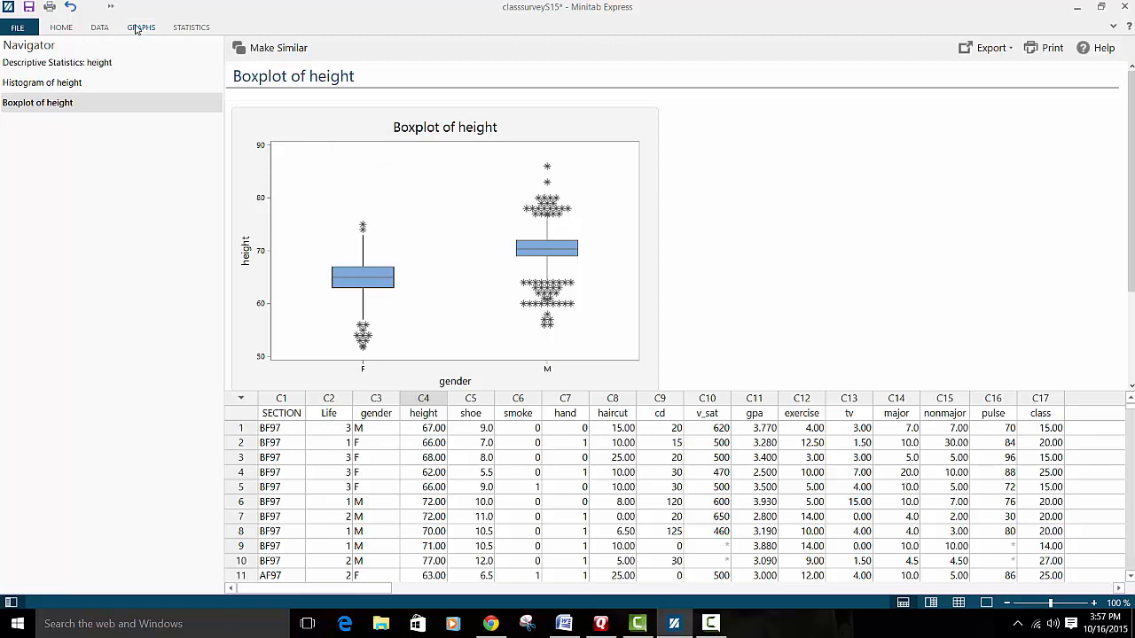
left_click(137, 28)
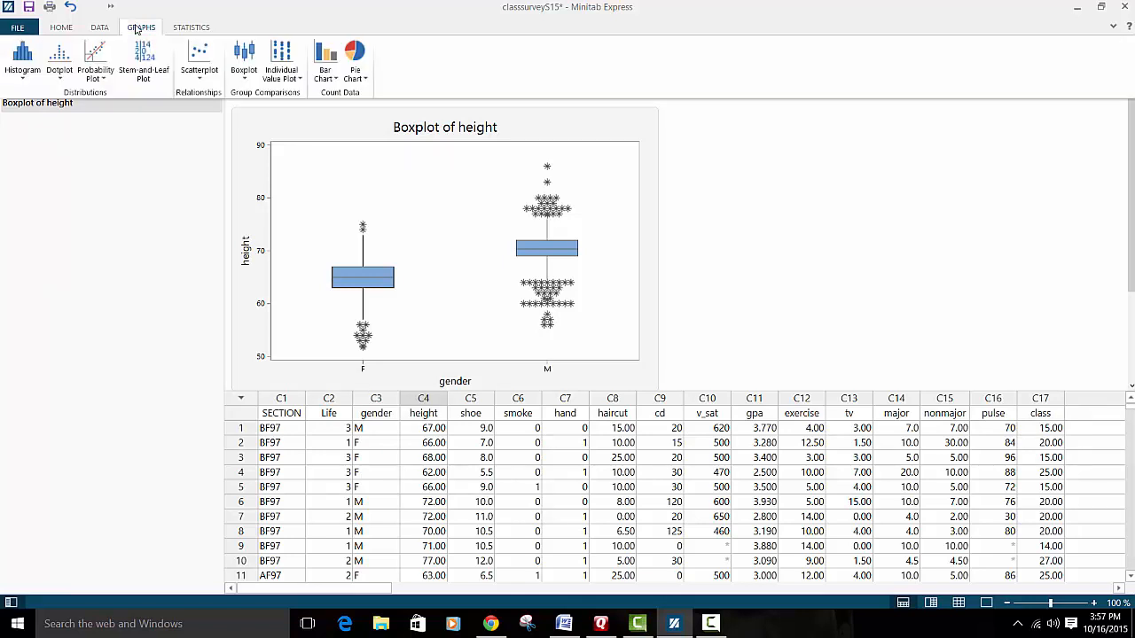
left_click(324, 81)
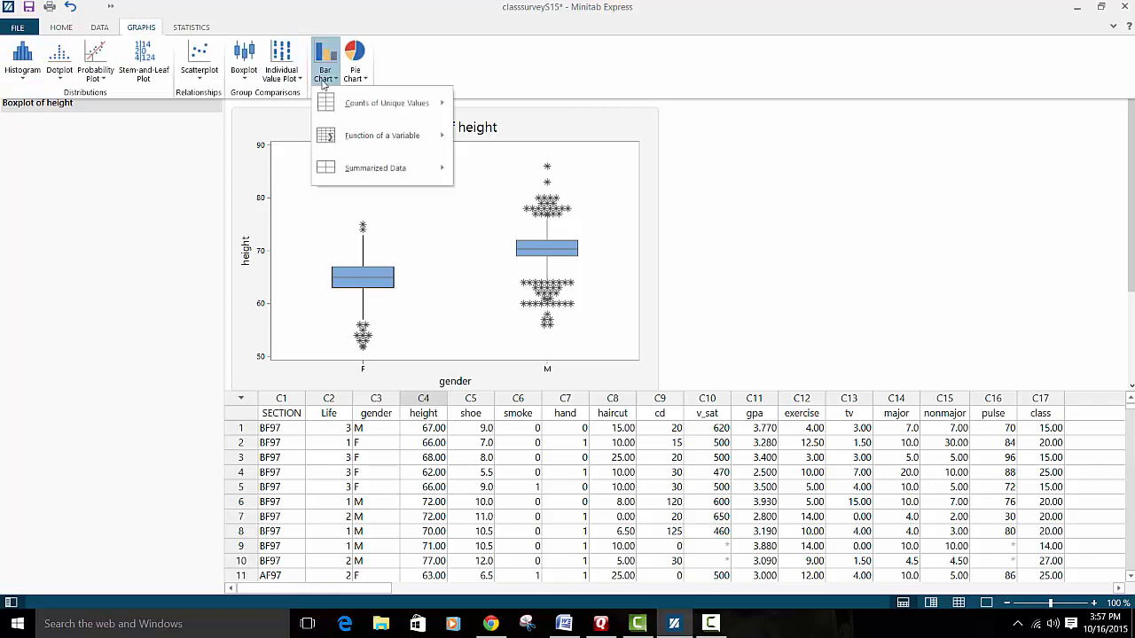
mouse_move(347, 137)
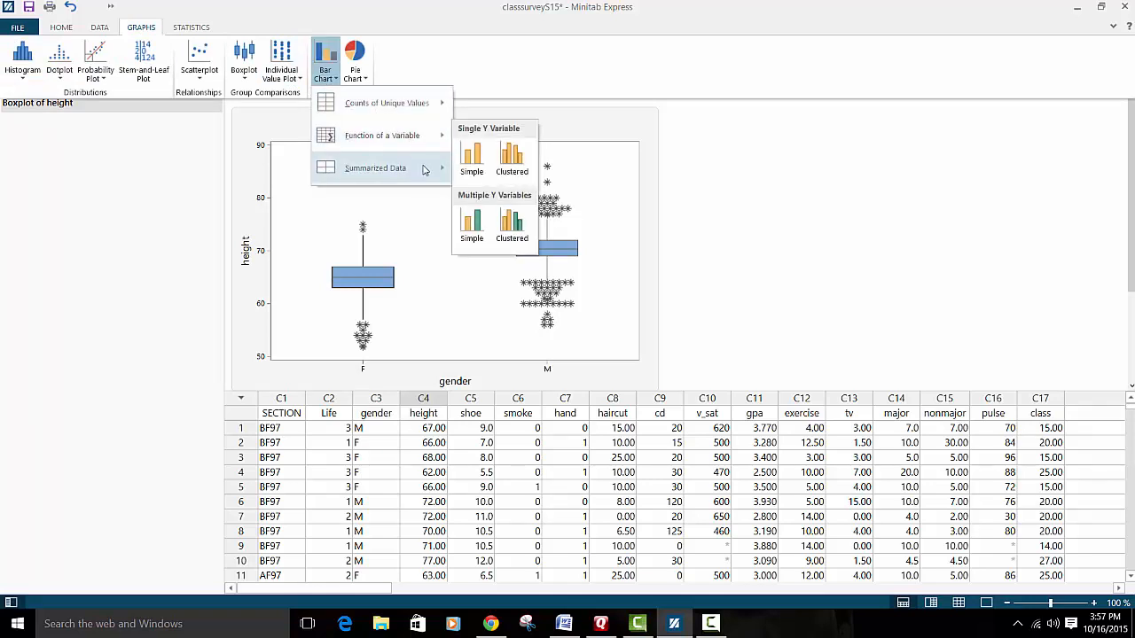
mouse_move(424, 169)
mouse_move(379, 109)
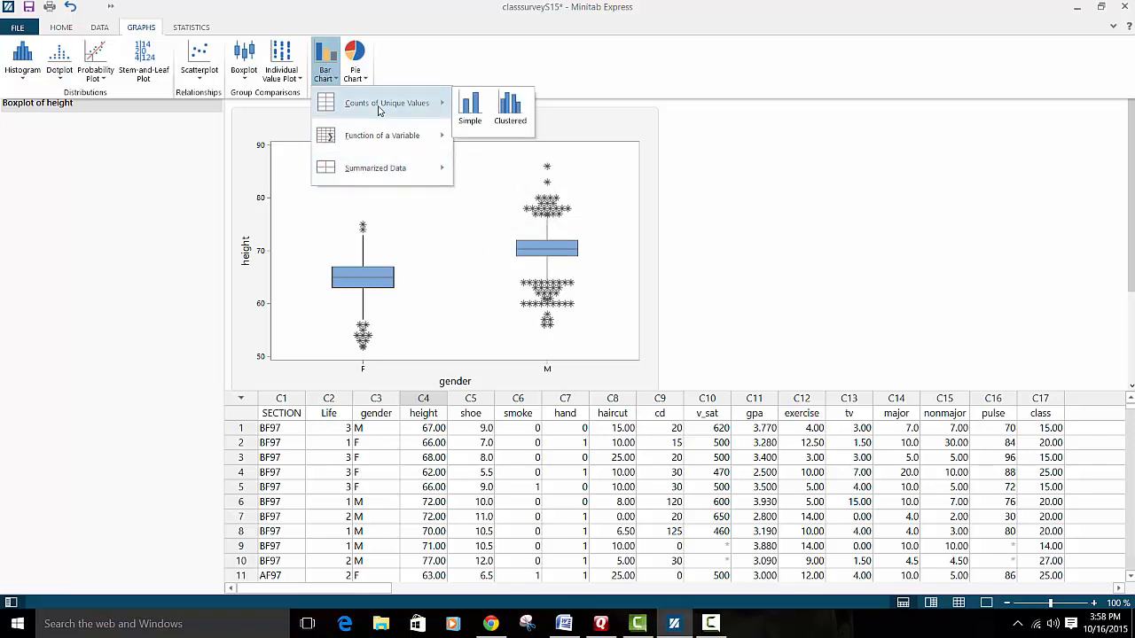
left_click(475, 117)
double_click(441, 227)
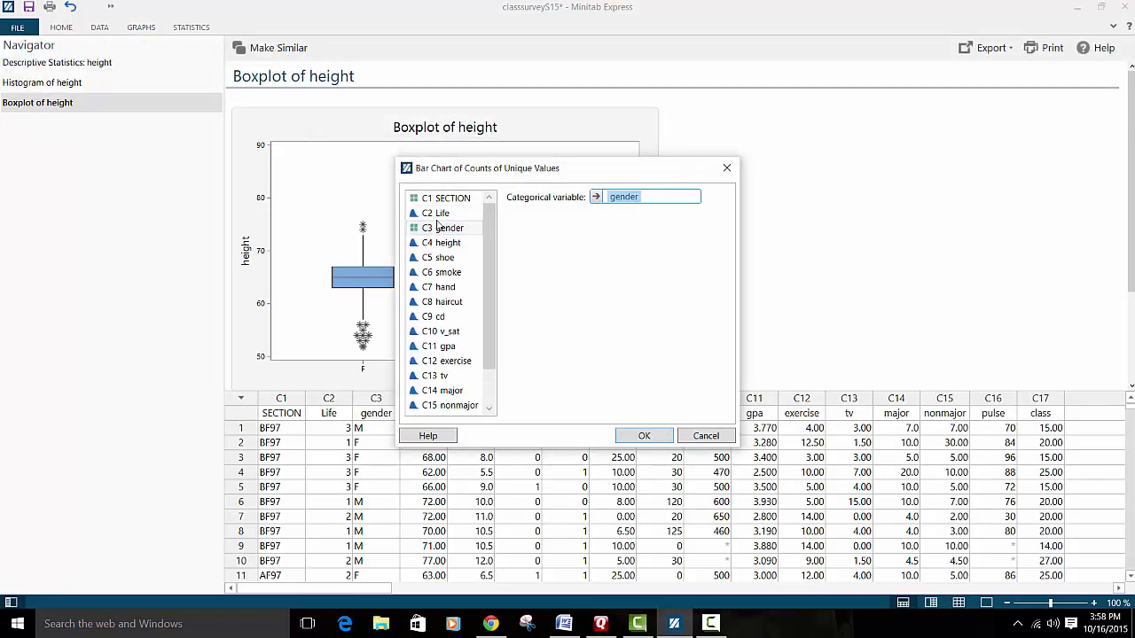
key("Return")
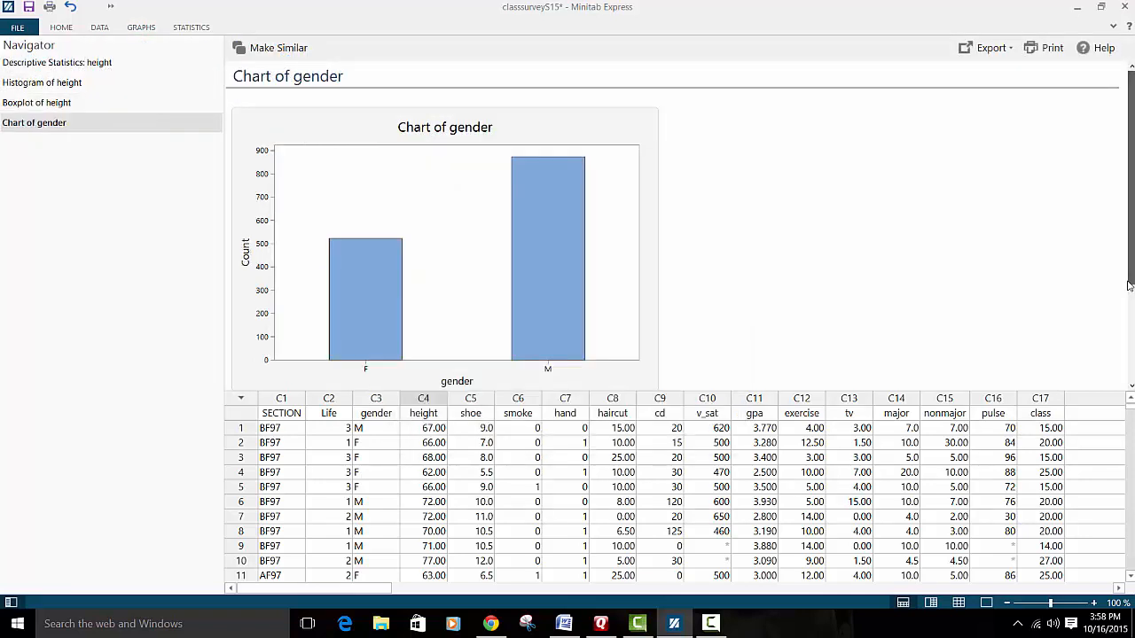
scroll(1130, 284, "down", 1)
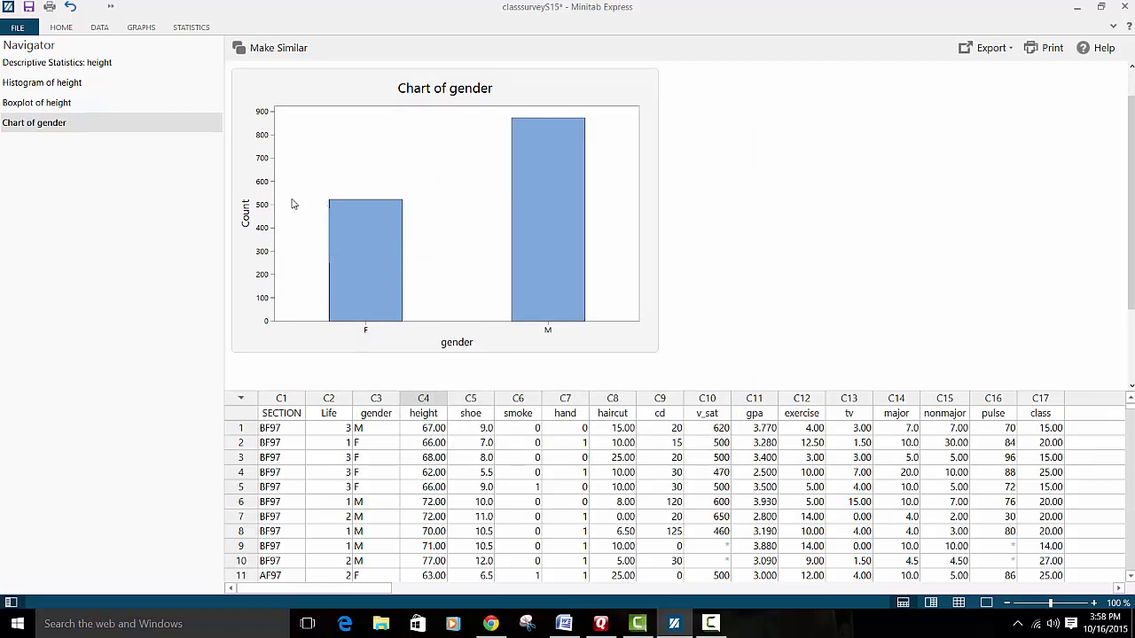
mouse_move(364, 206)
mouse_move(541, 144)
Create a pie chart of counts of unique values with gender as the categorical variable.
left_click(144, 29)
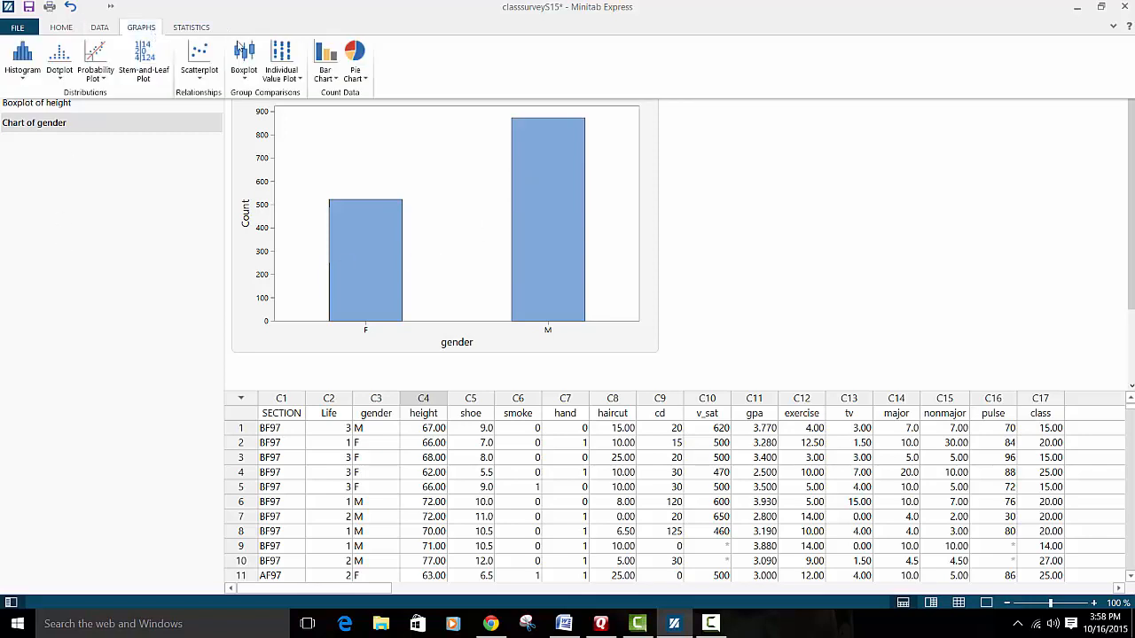
left_click(352, 60)
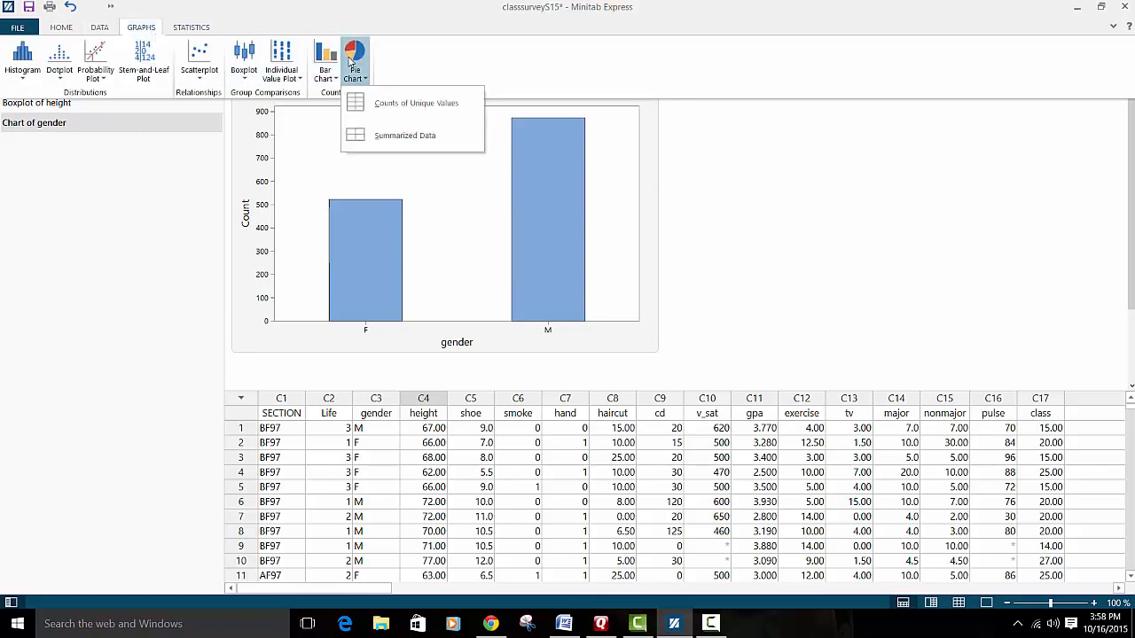
left_click(391, 105)
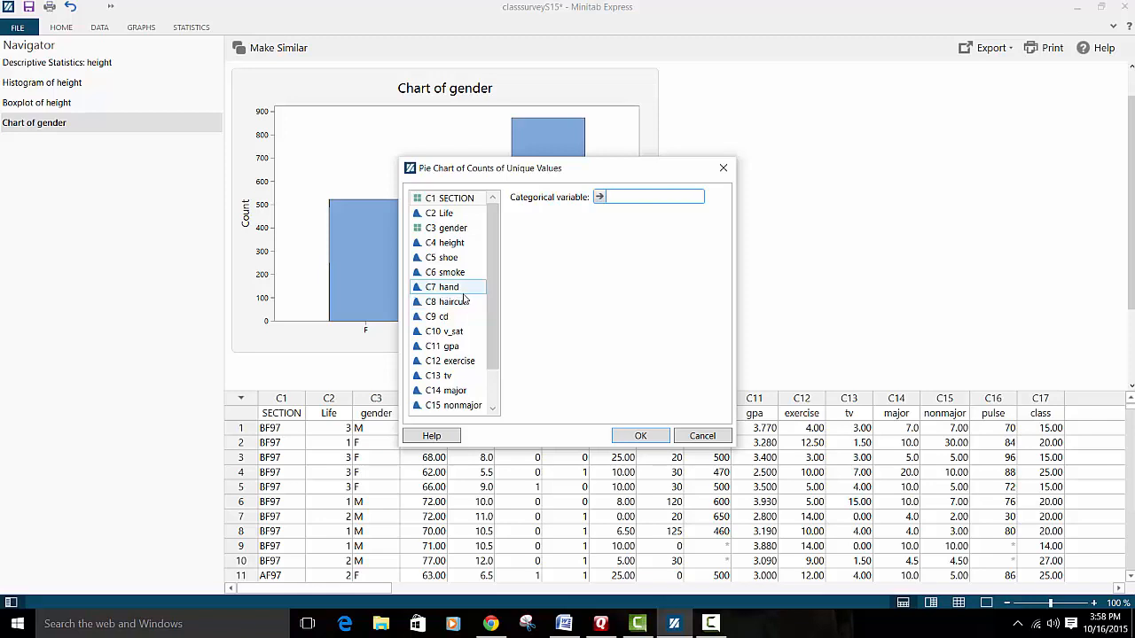
double_click(452, 227)
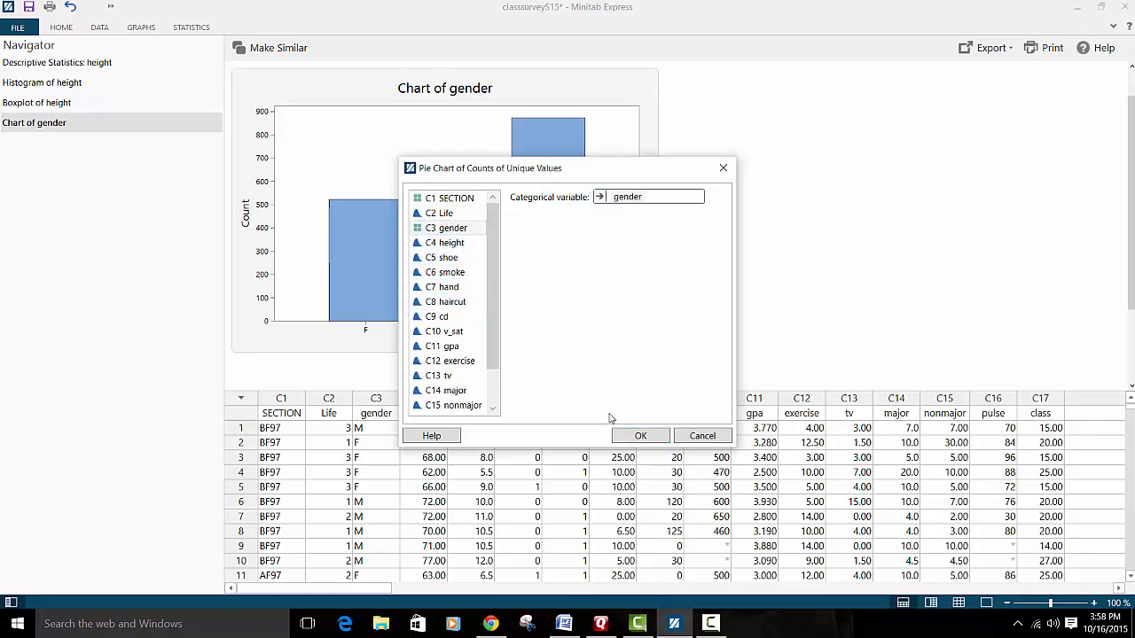
left_click(627, 434)
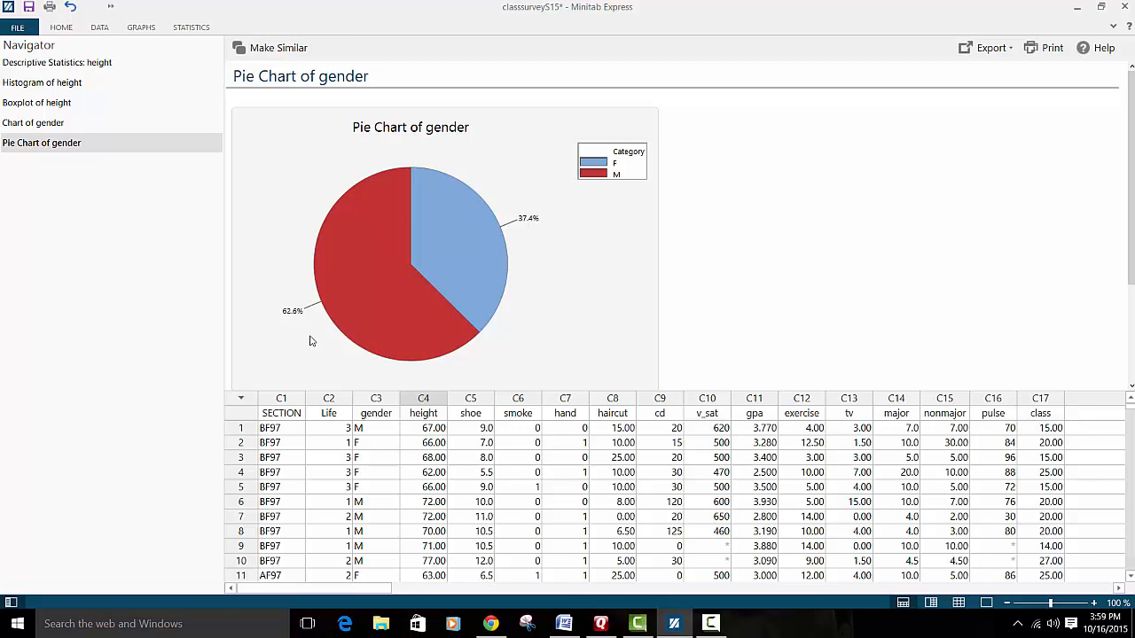
Select the gender pie chart and bring up its copy, export and print options.
left_click(641, 301)
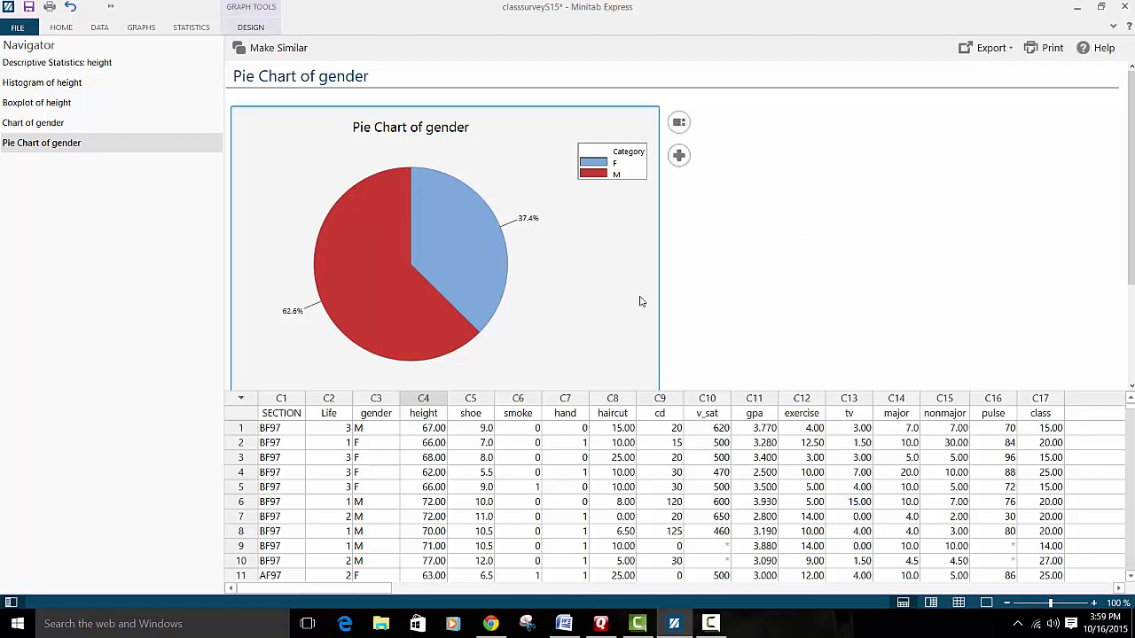
right_click(640, 301)
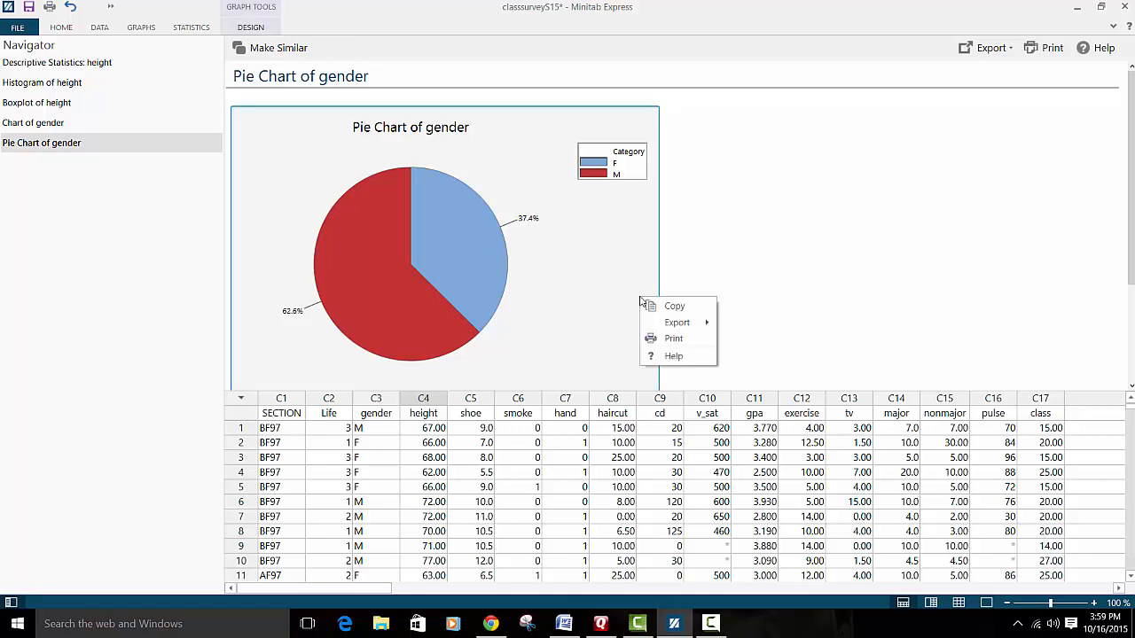